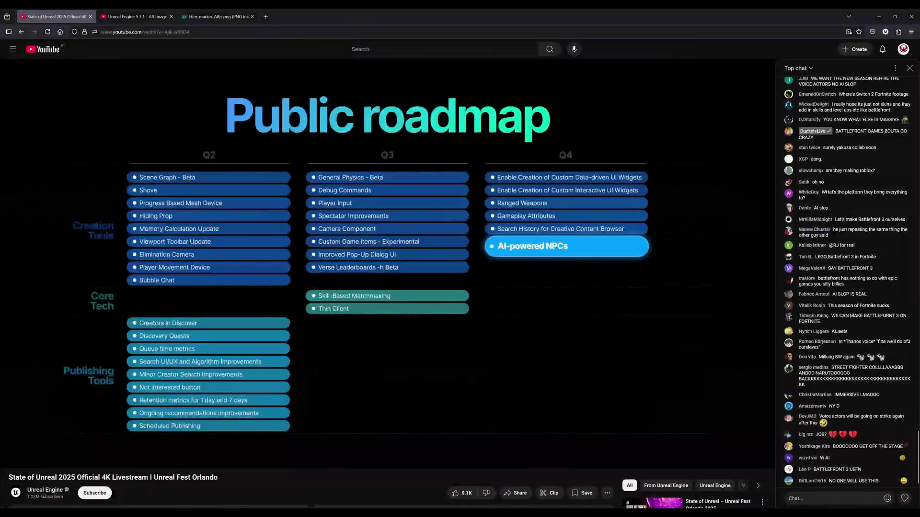
- Switch to the Unreal Editor and open the Android platform page of the project settings
key(ctrl+Tab)
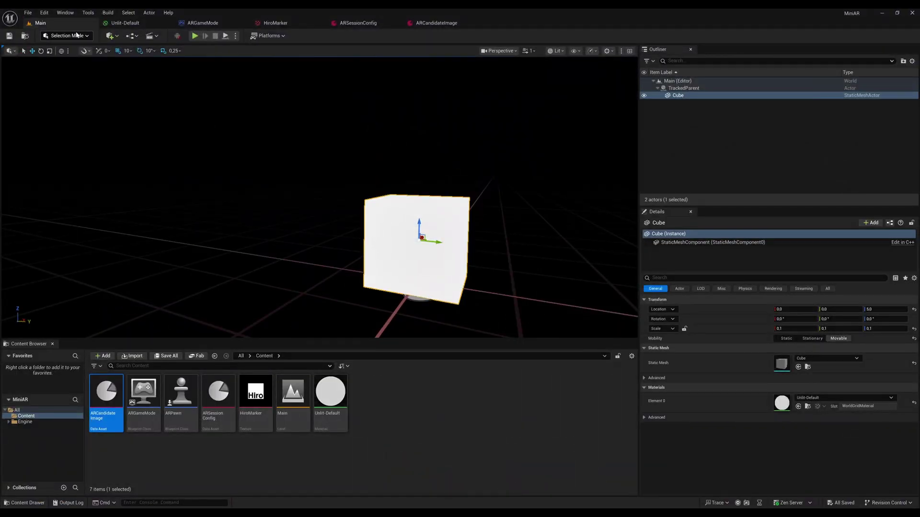
click(44, 13)
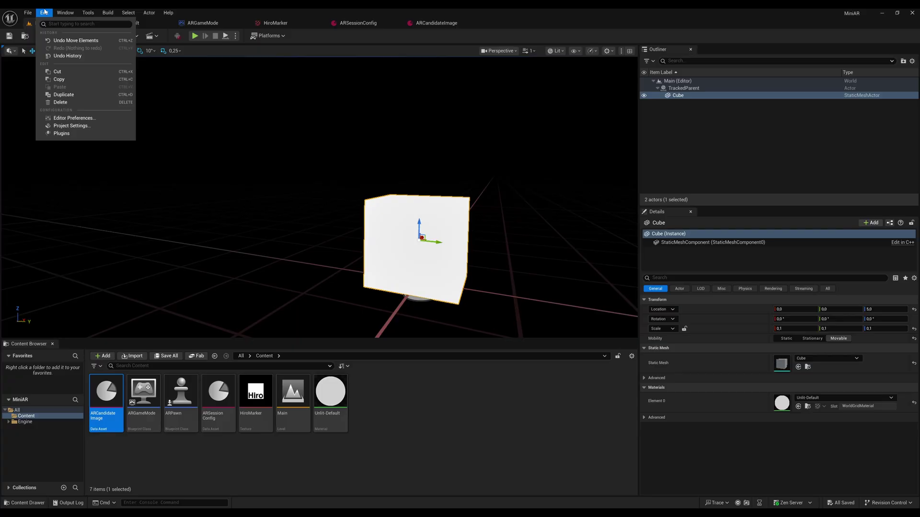
click(77, 126)
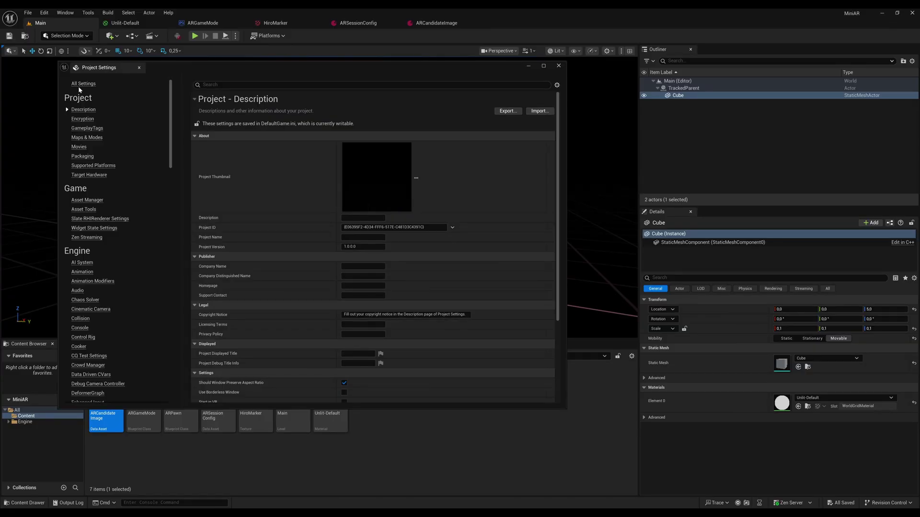
scroll(119, 94, down, 15)
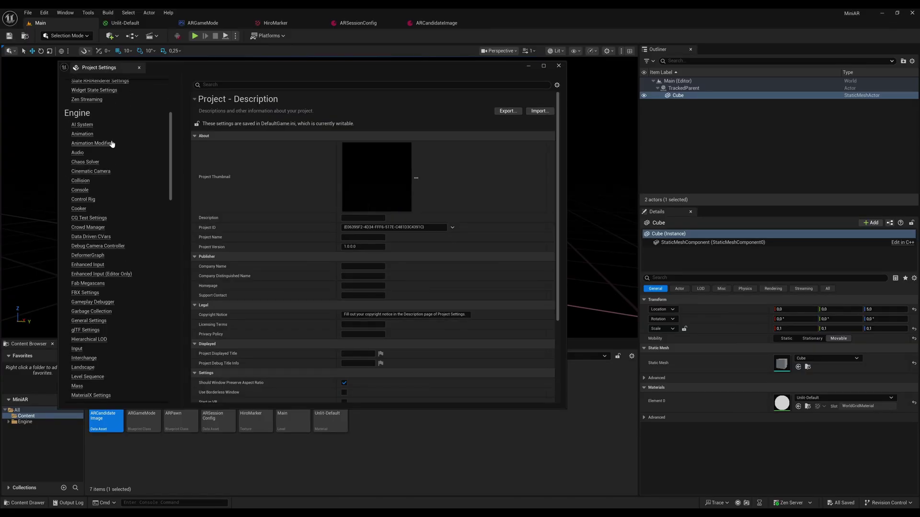
scroll(119, 146, down, 12)
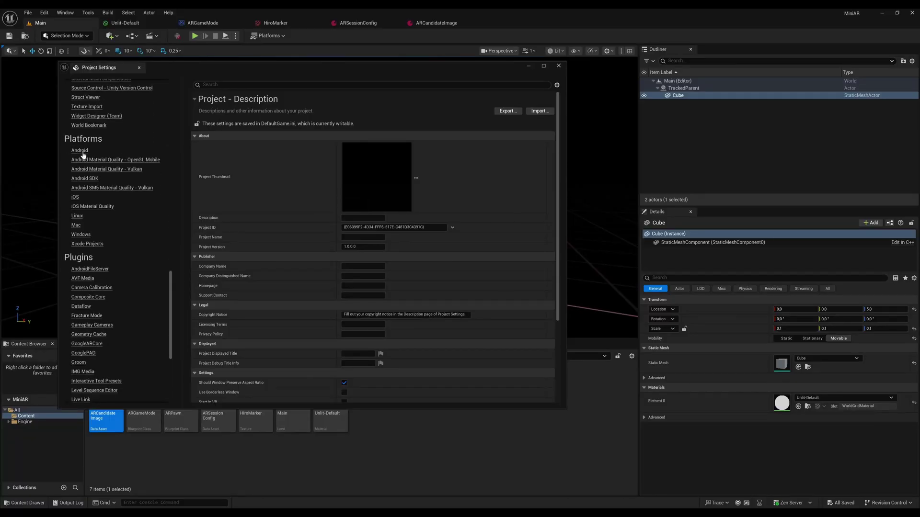
click(82, 153)
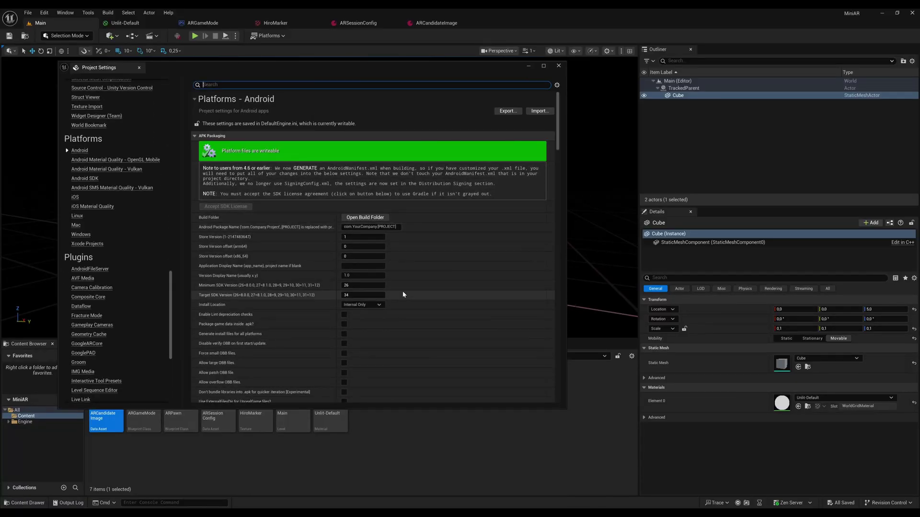
- Look through the Android platform settings, from APK packaging and build options down to the texture formats
scroll(457, 240, down, 8)
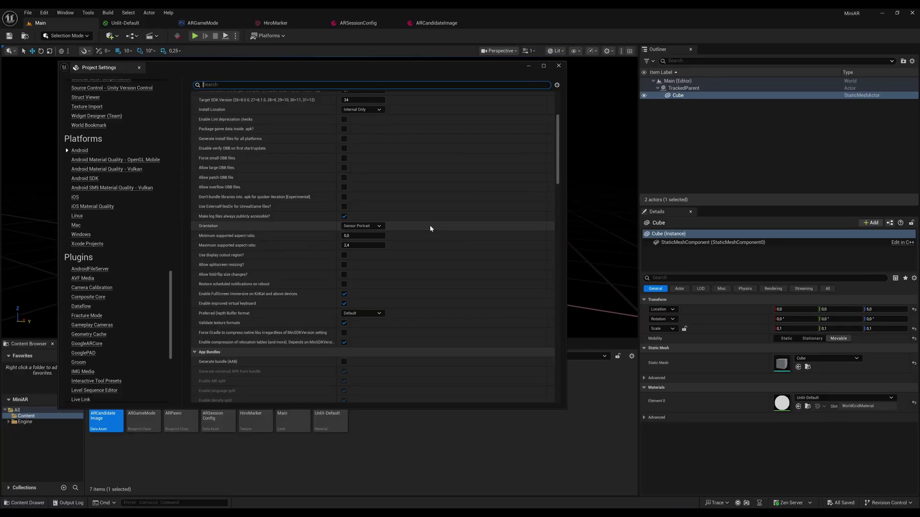
scroll(431, 228, down, 4)
scroll(429, 228, down, 8)
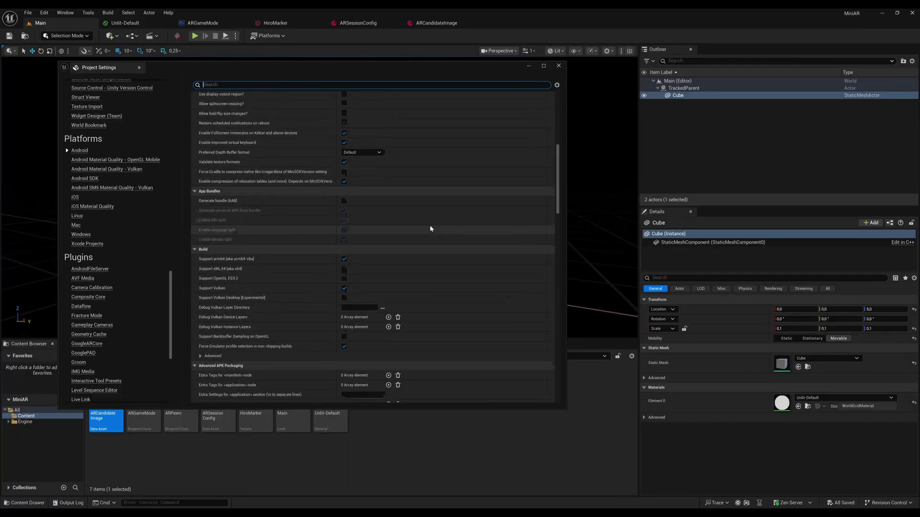
scroll(431, 228, down, 15)
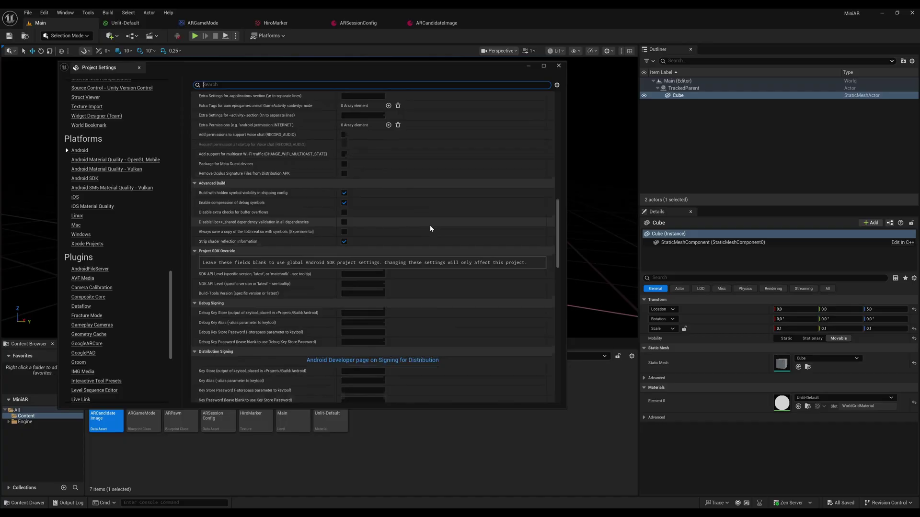
scroll(430, 229, down, 15)
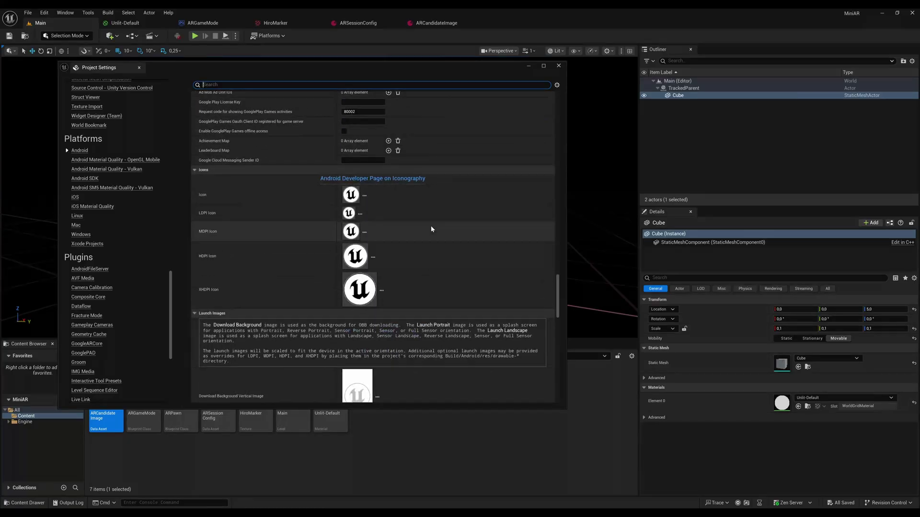
scroll(484, 335, down, 10)
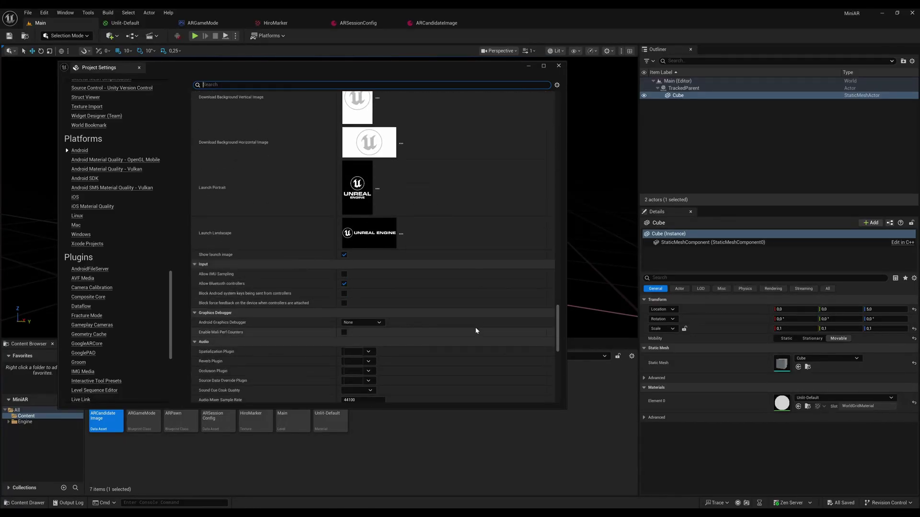
scroll(480, 331, down, 3)
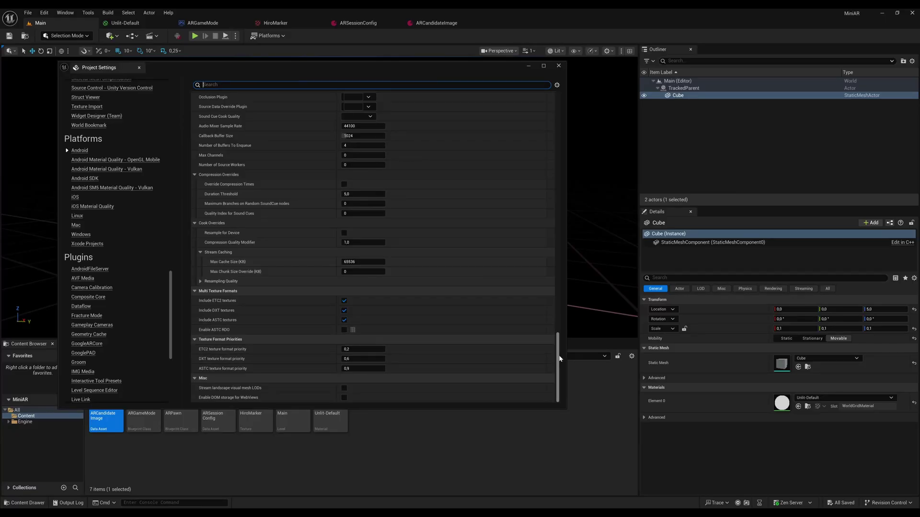
drag(560, 359, 557, 333)
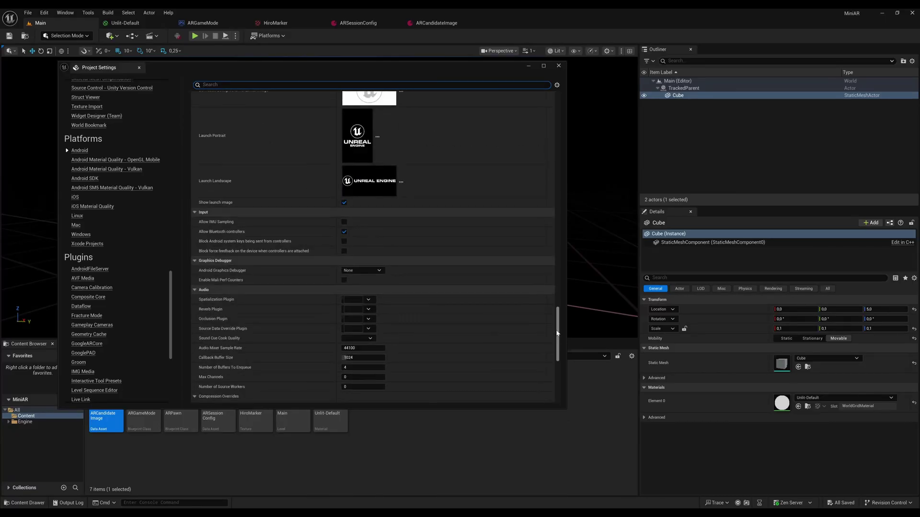
- Search the project settings for vulkan and for opengl, clearing the search after each one
click(277, 87)
text(vulkan)
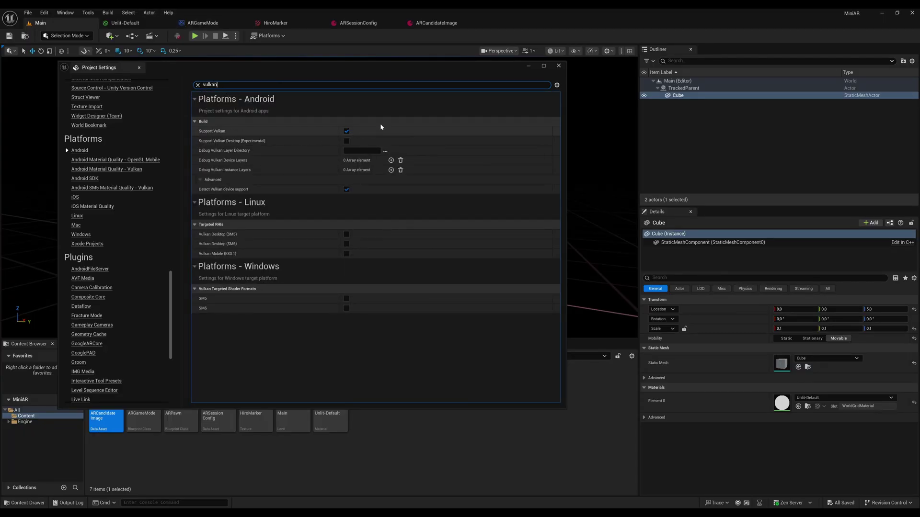
click(197, 85)
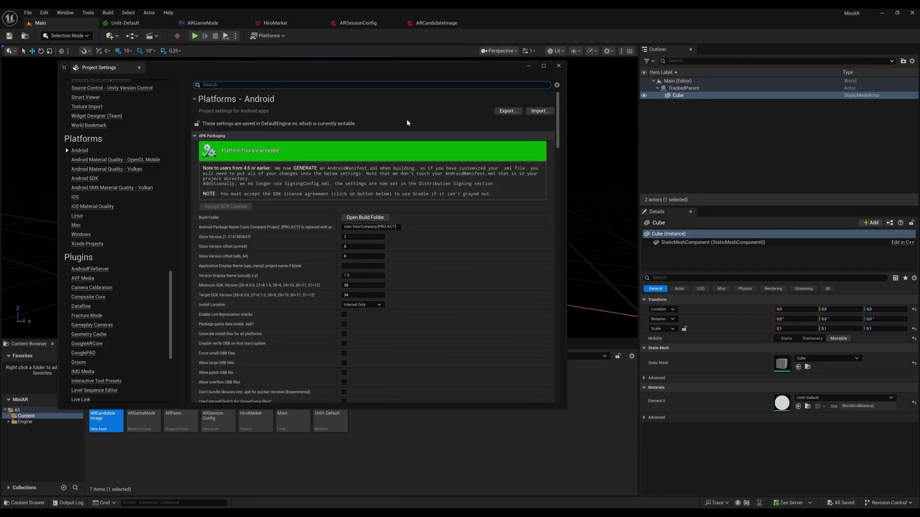
text(open)
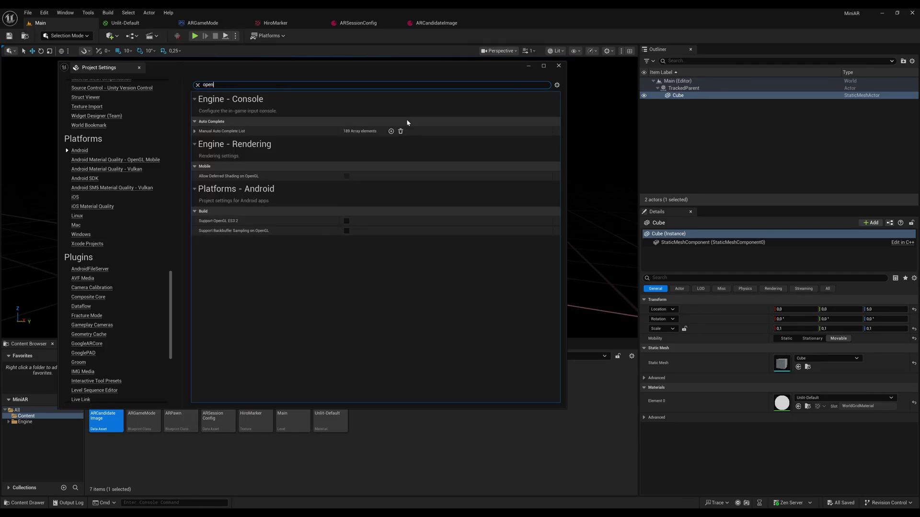
text(gl)
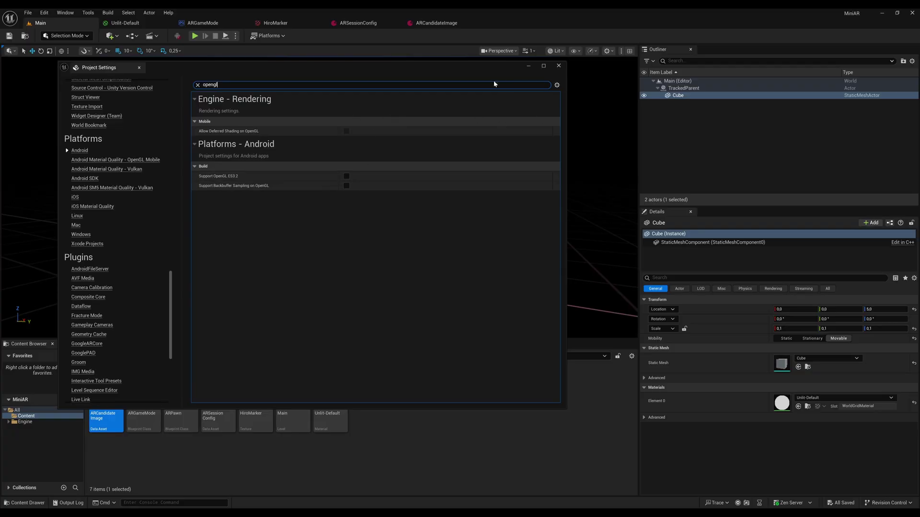
click(198, 85)
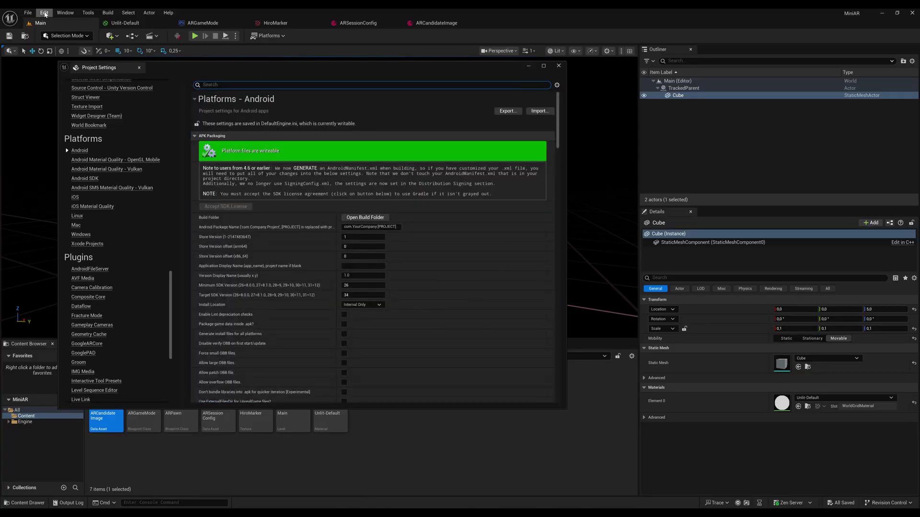
- Check the Google ARCore entries in the plugin list and close the plugin and project settings windows
click(44, 13)
click(60, 134)
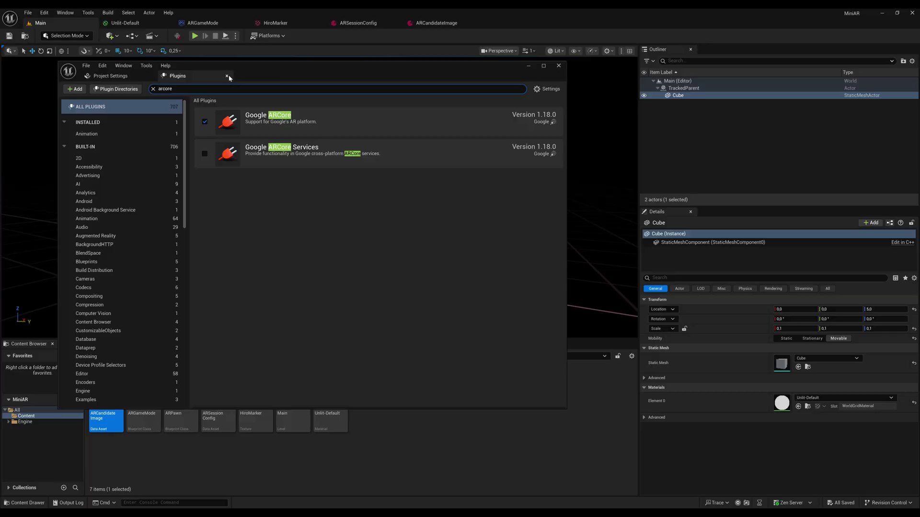
click(228, 76)
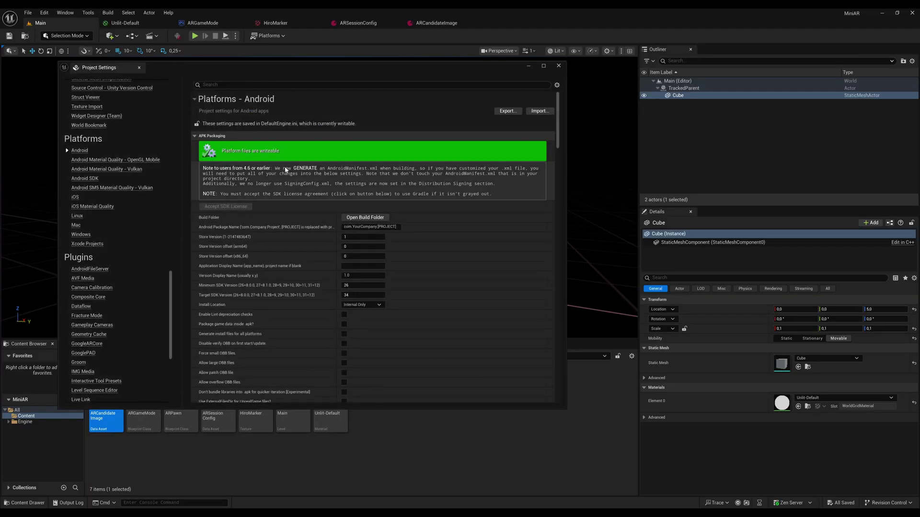
click(558, 65)
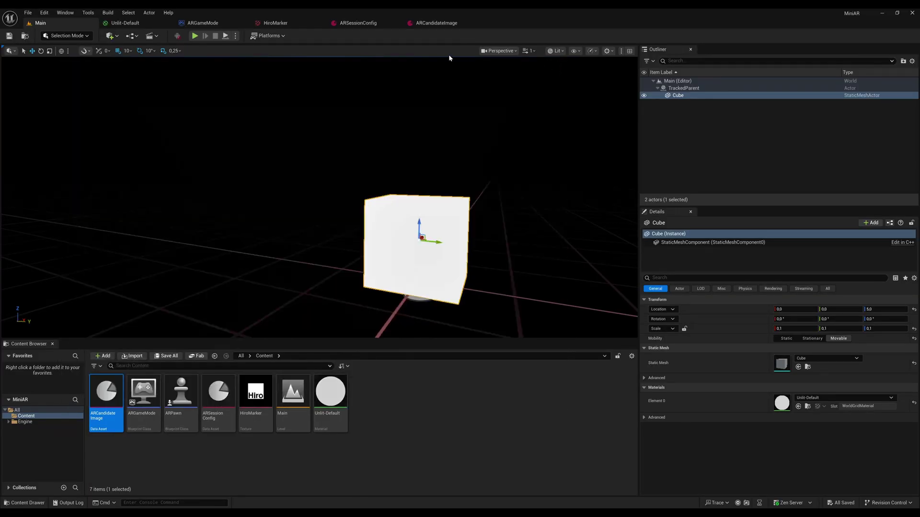
- Review the class defaults of ARGameMode and open the Level Blueprint of the Main level
click(205, 24)
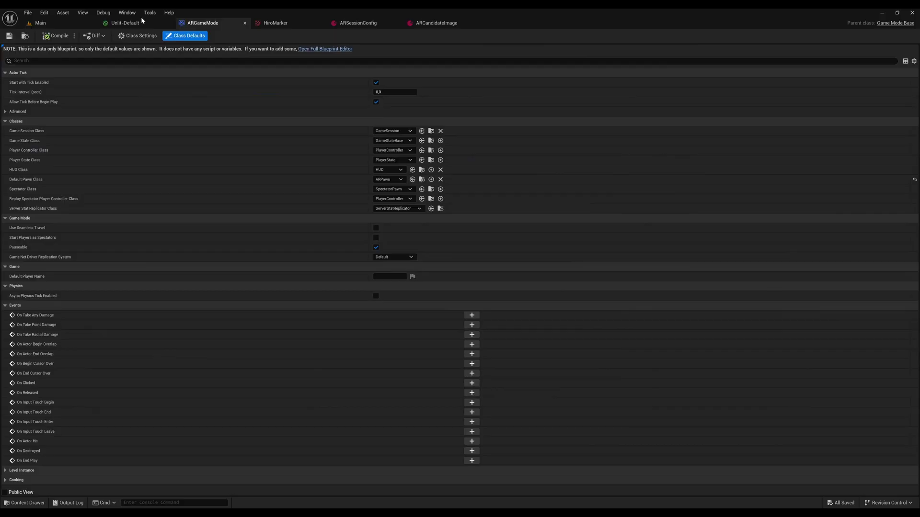
click(50, 23)
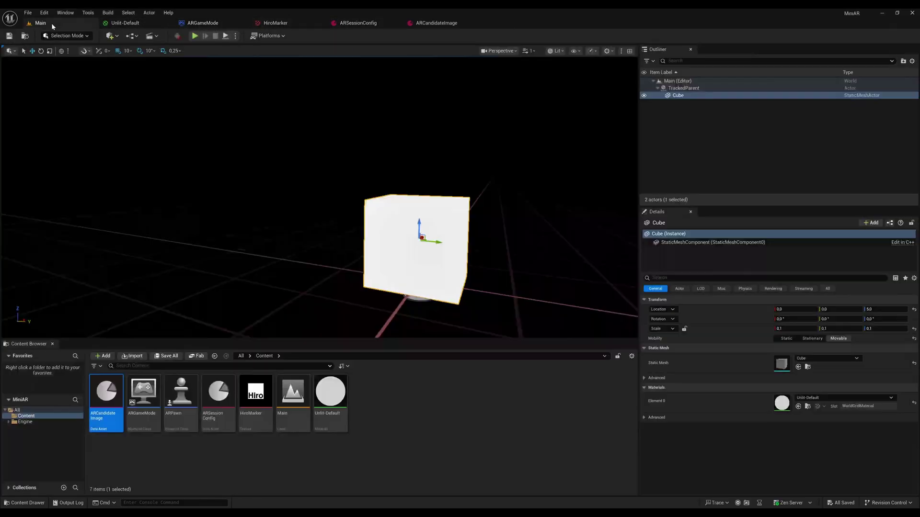
click(111, 36)
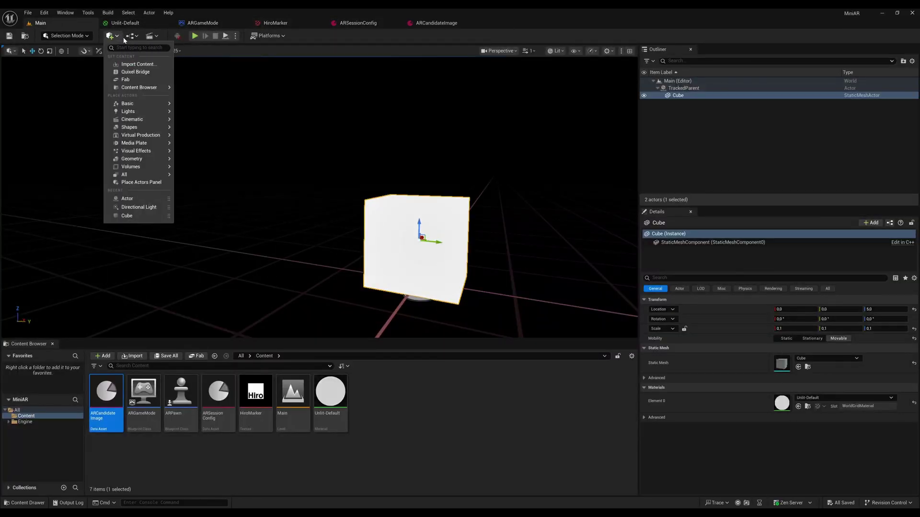
click(129, 38)
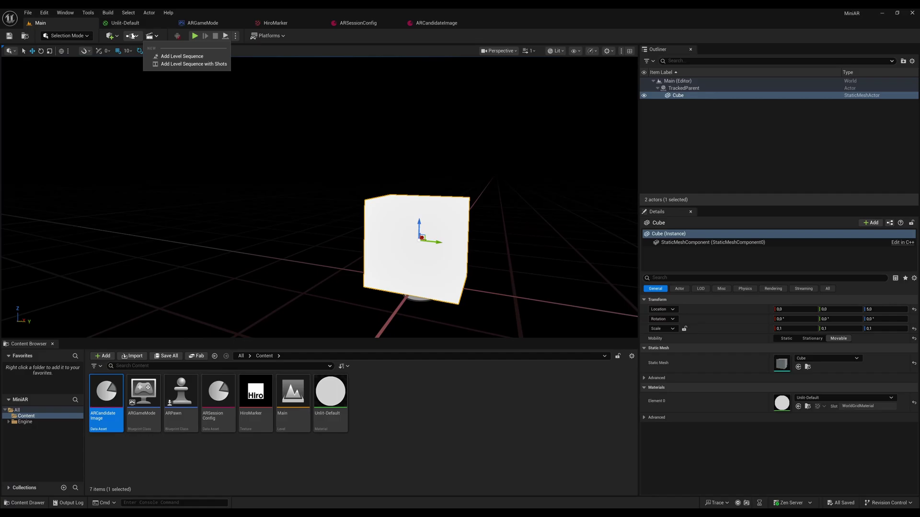
click(130, 36)
click(161, 88)
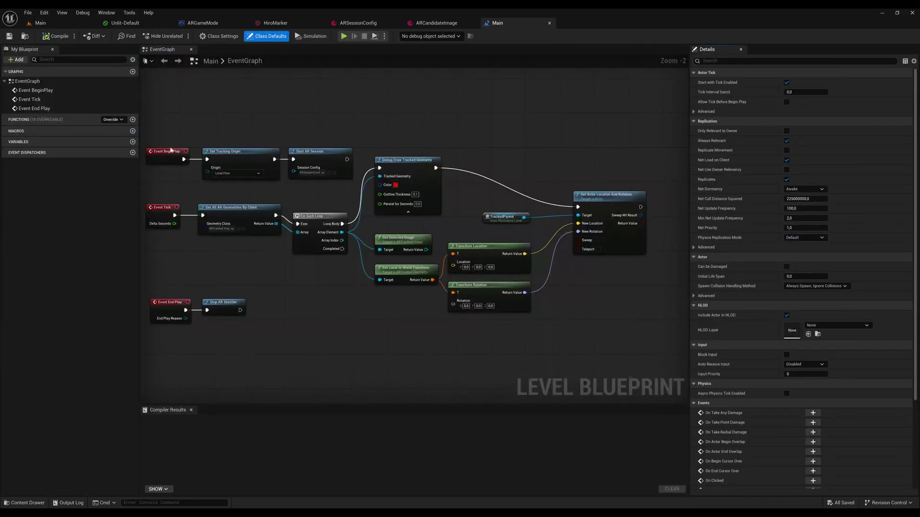
- Examine the level's event graph from the AR session and geometry class options through to the Set Actor Location And Rotation node
scroll(189, 271, up, 2)
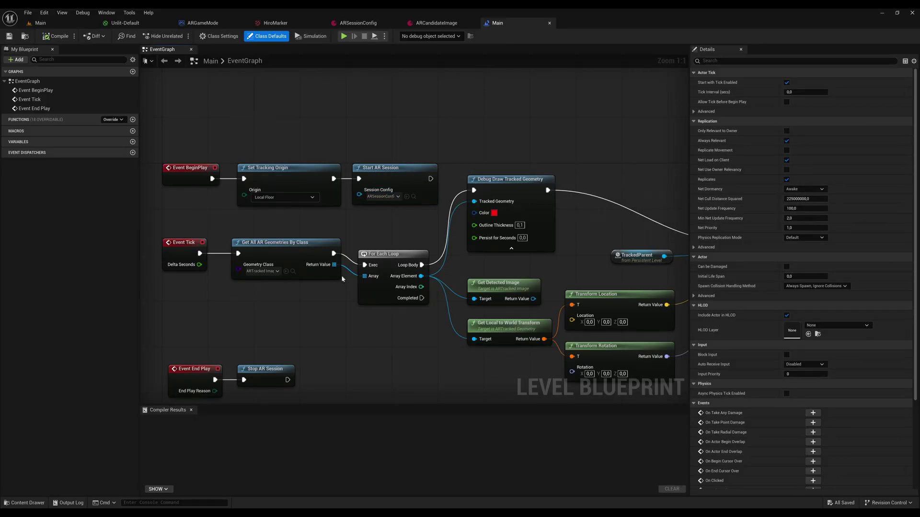
right_drag(206, 251, 254, 180)
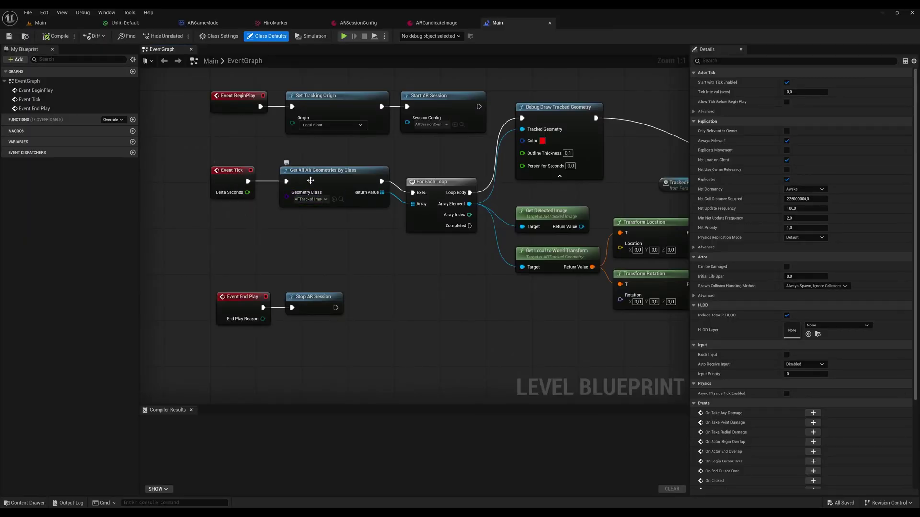
click(311, 199)
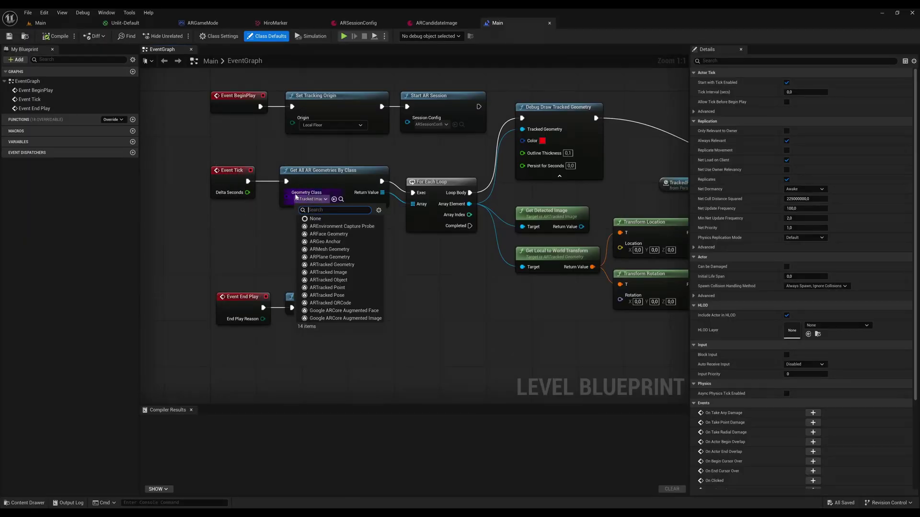
click(310, 199)
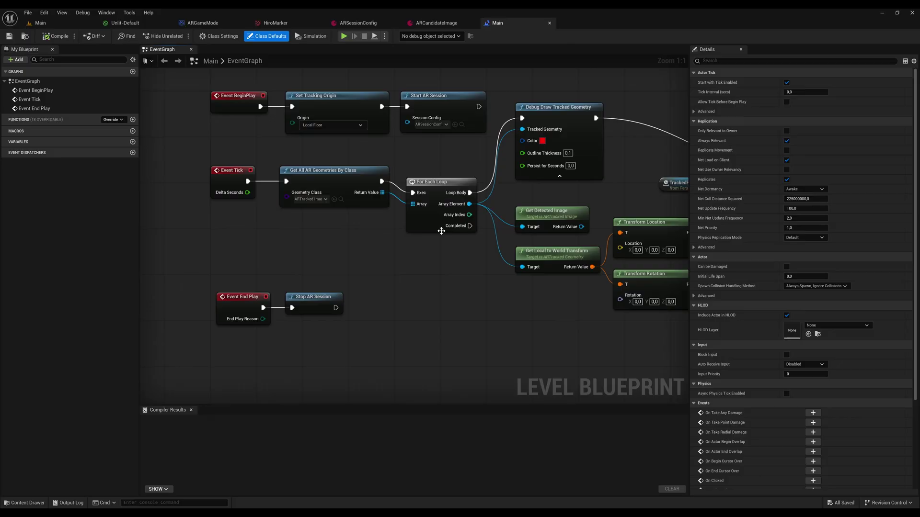
right_drag(472, 260, 351, 282)
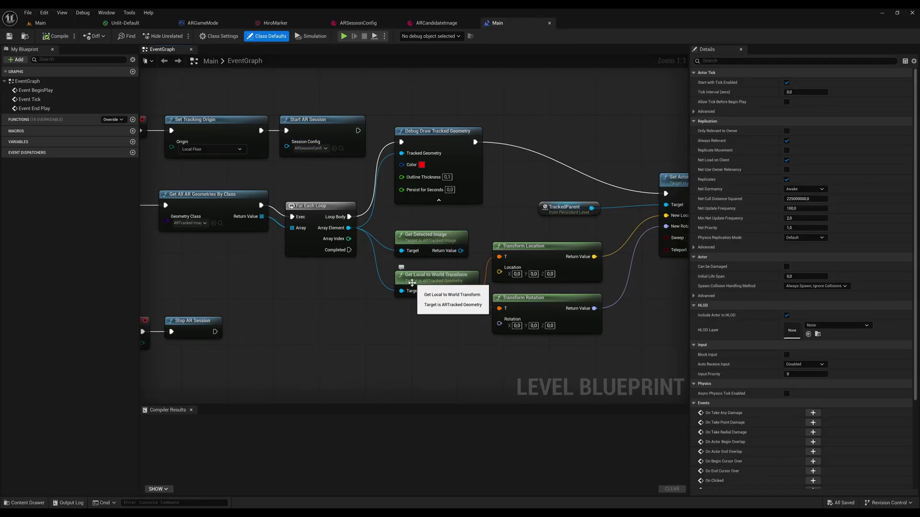
right_drag(457, 320, 302, 320)
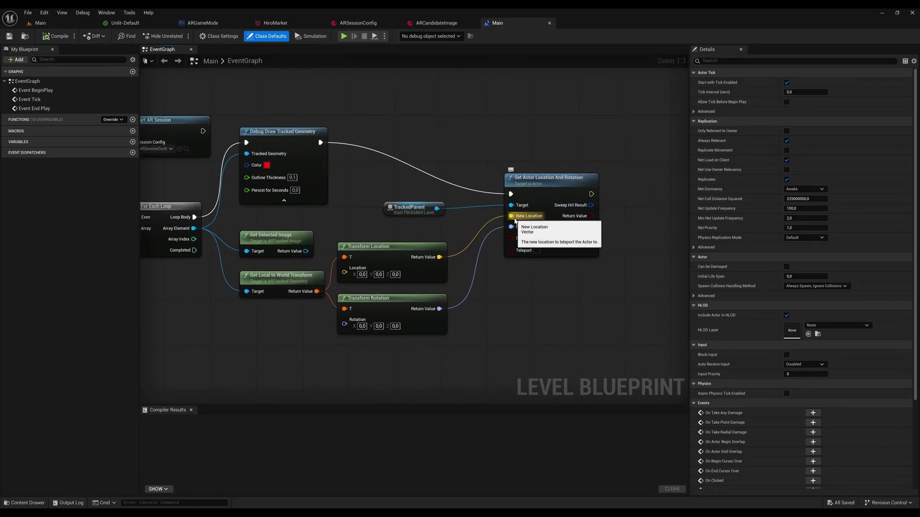
- Inspect the transforms of the TrackedParent actor and its child Cube in the Main level
click(40, 23)
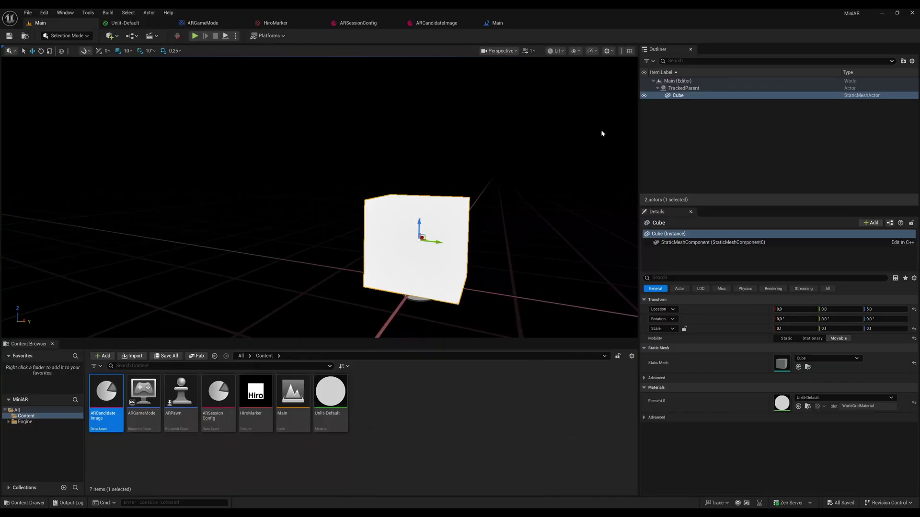
click(684, 88)
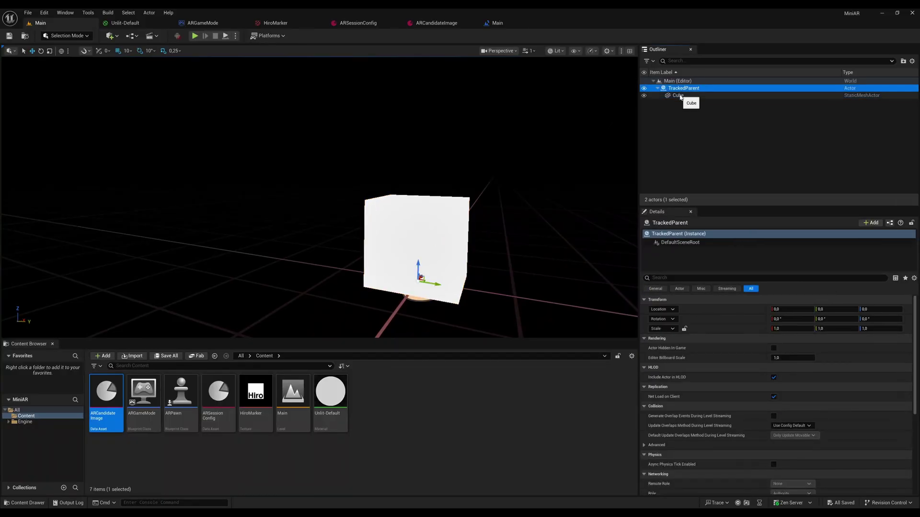
click(674, 96)
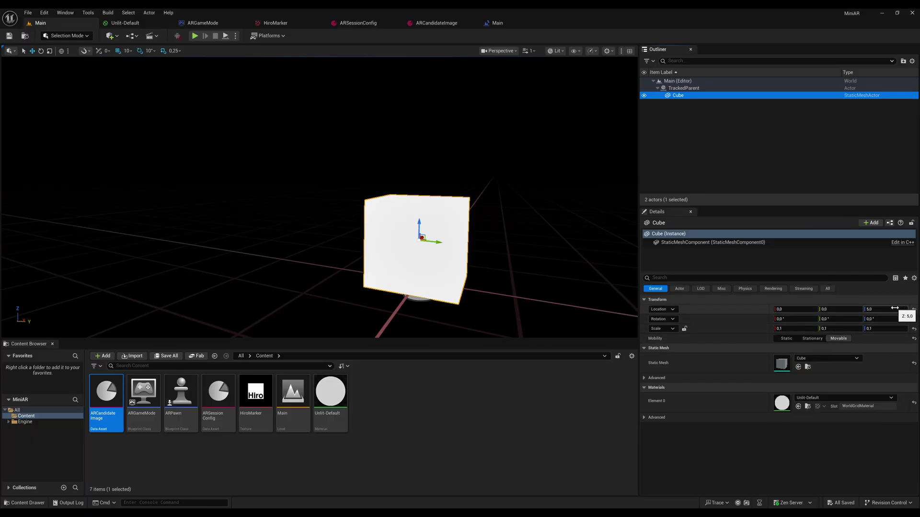
- Review the settings of the ARSessionConfig and ARCandidateImage data assets and return to the Main level
double_click(211, 404)
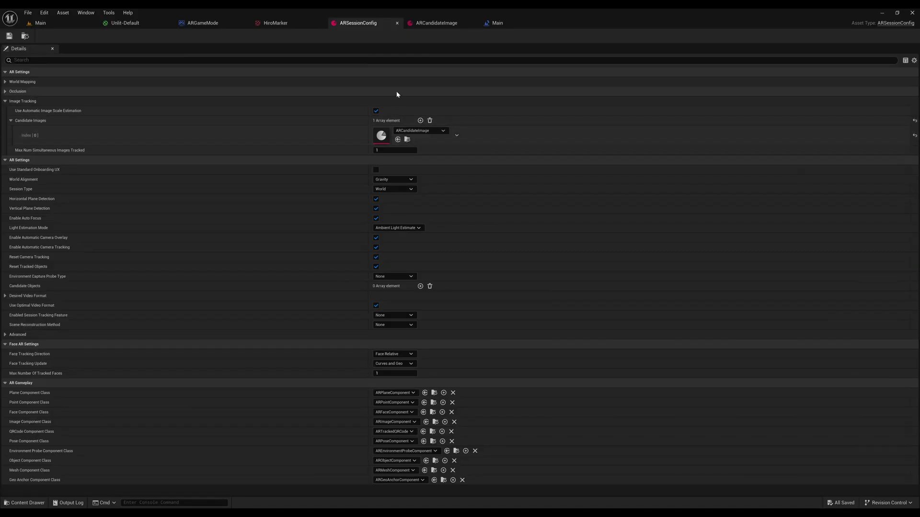
click(436, 23)
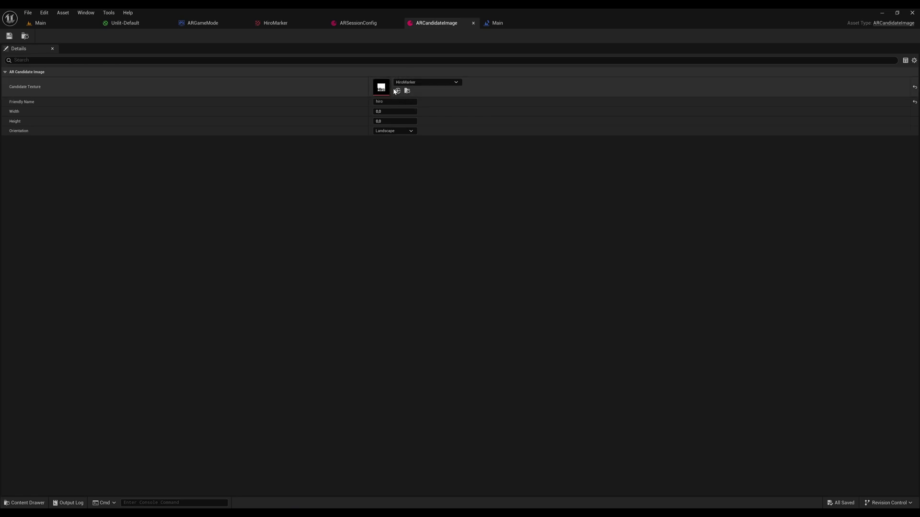
click(366, 24)
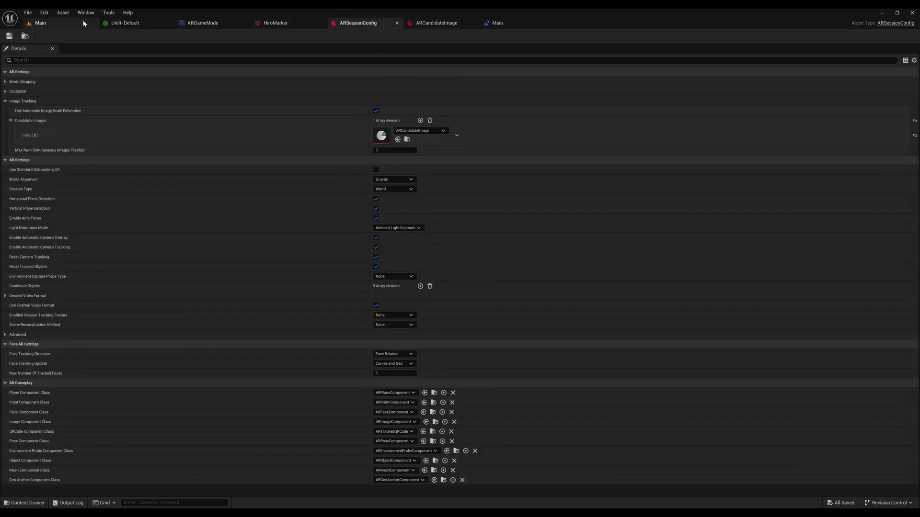
click(83, 23)
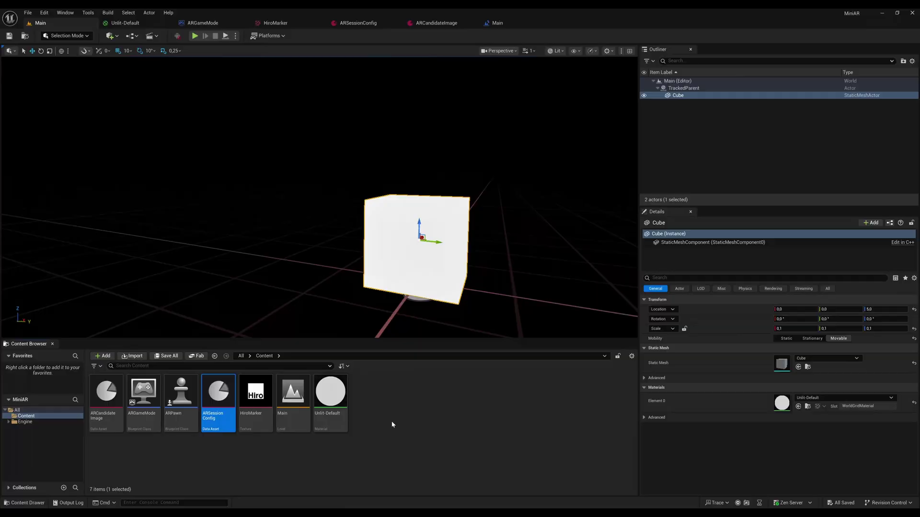
- Check the ARSession Config and ARCandidate Image classes offered for a new data asset and close the class picker without creating one
right_click(385, 403)
mouse_move(429, 350)
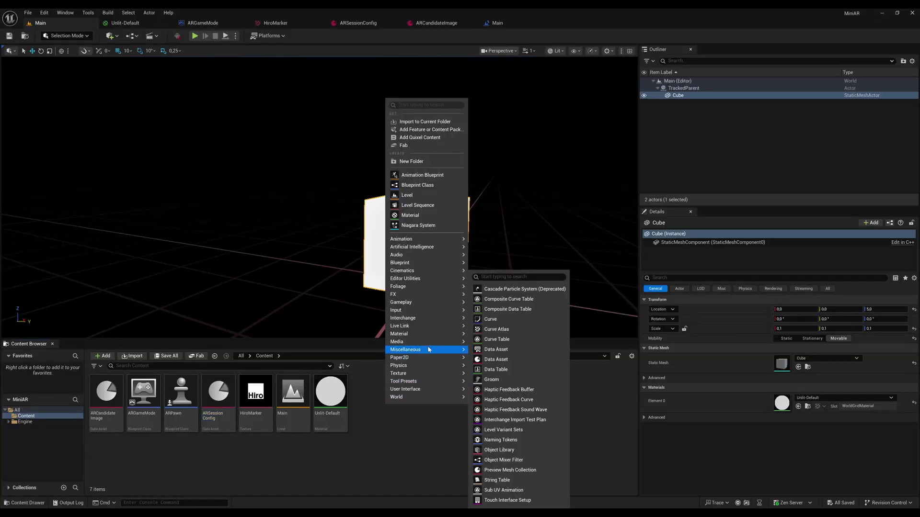
click(493, 360)
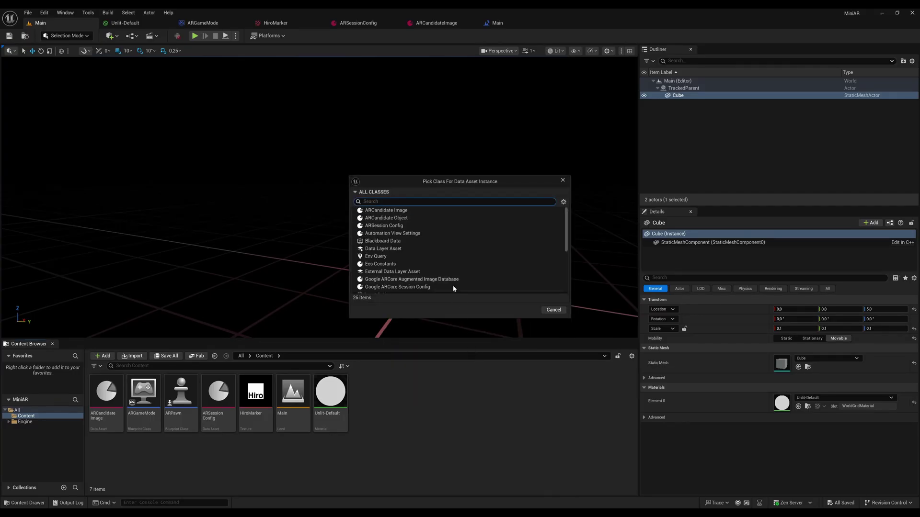
click(389, 225)
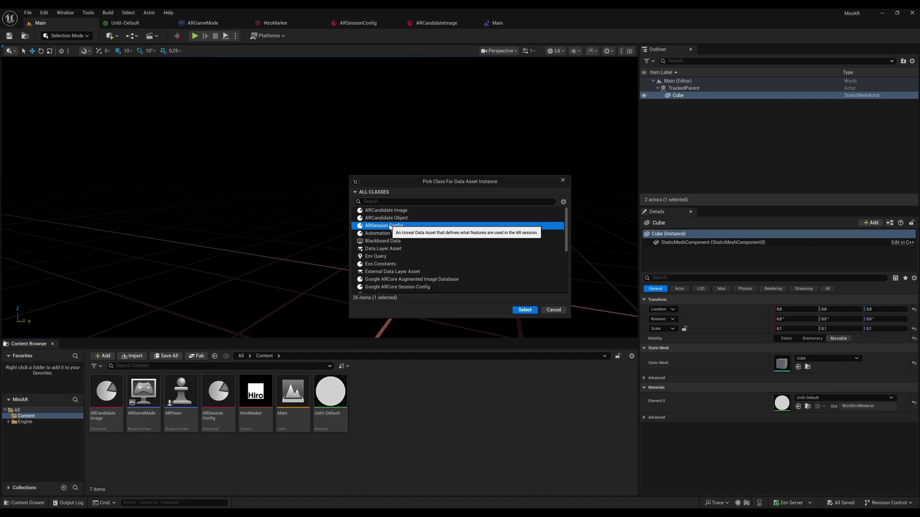
click(393, 210)
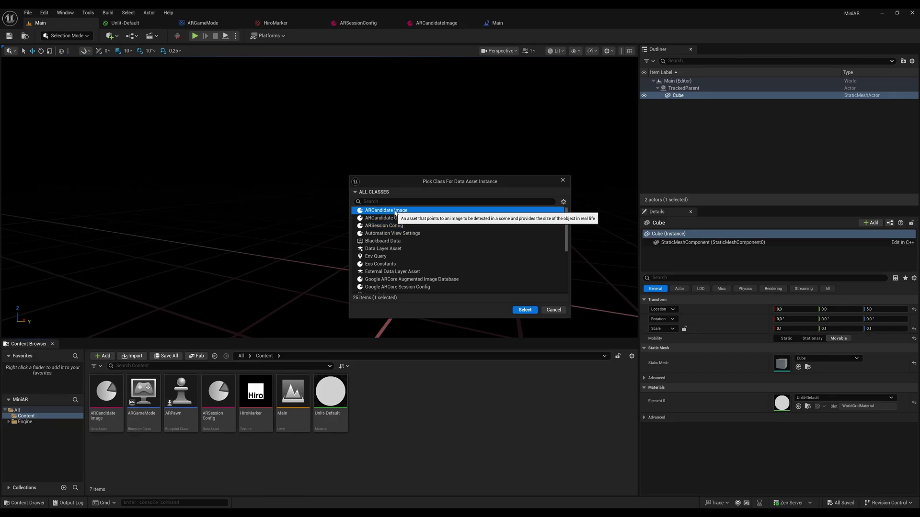
click(553, 309)
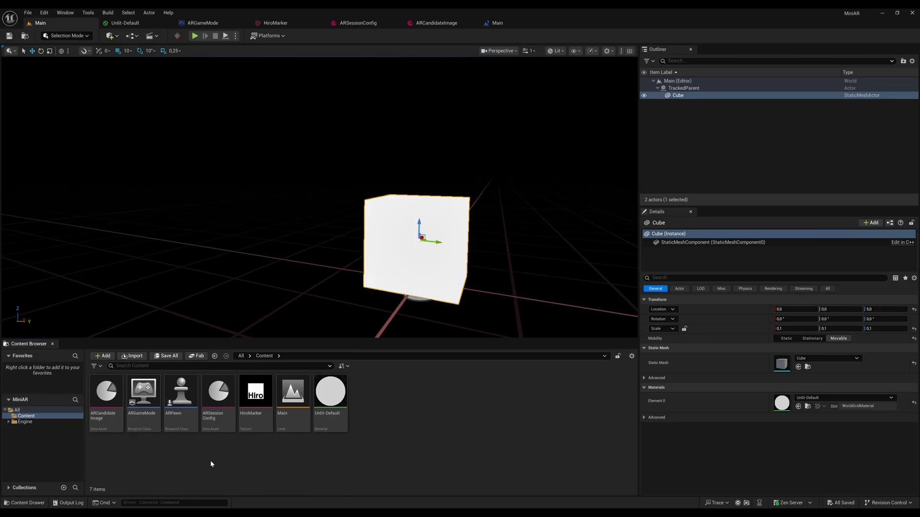
- Check the asset import option, examine the HiroMarker texture up close and return to the Main level
right_click(416, 416)
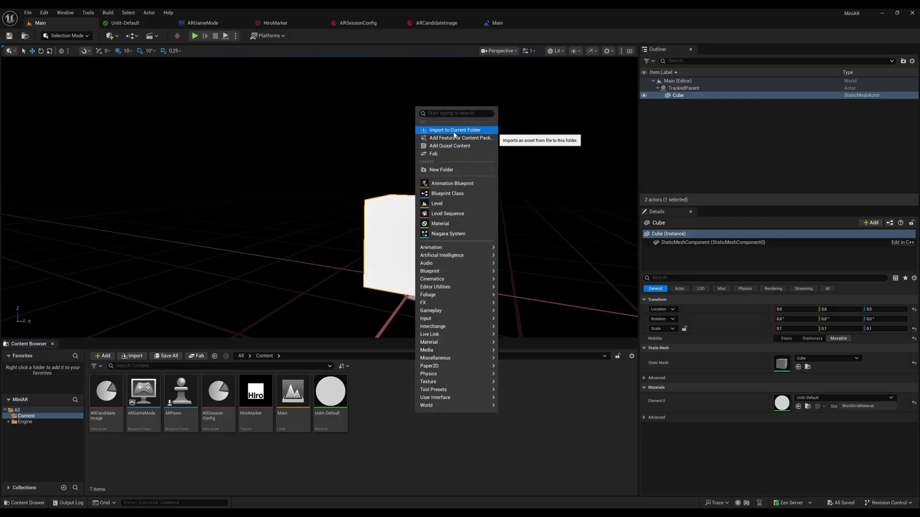
click(246, 418)
click(251, 396)
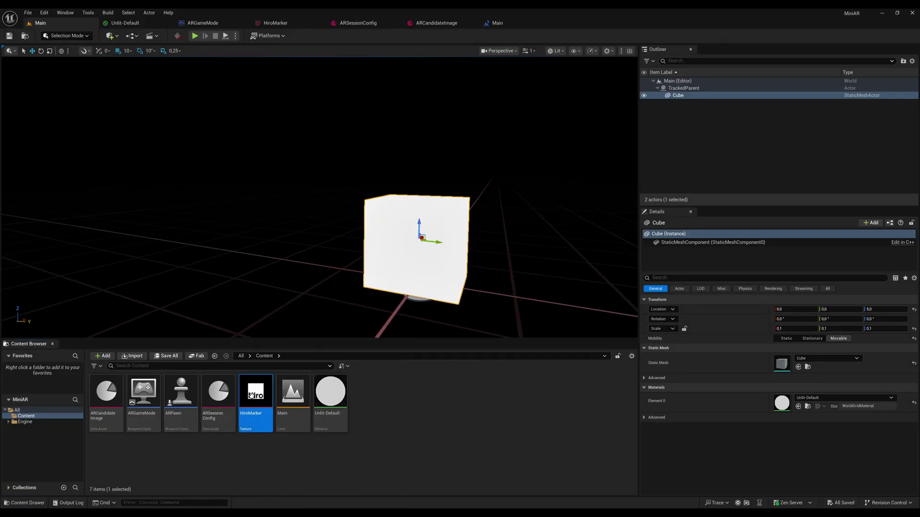
double_click(251, 396)
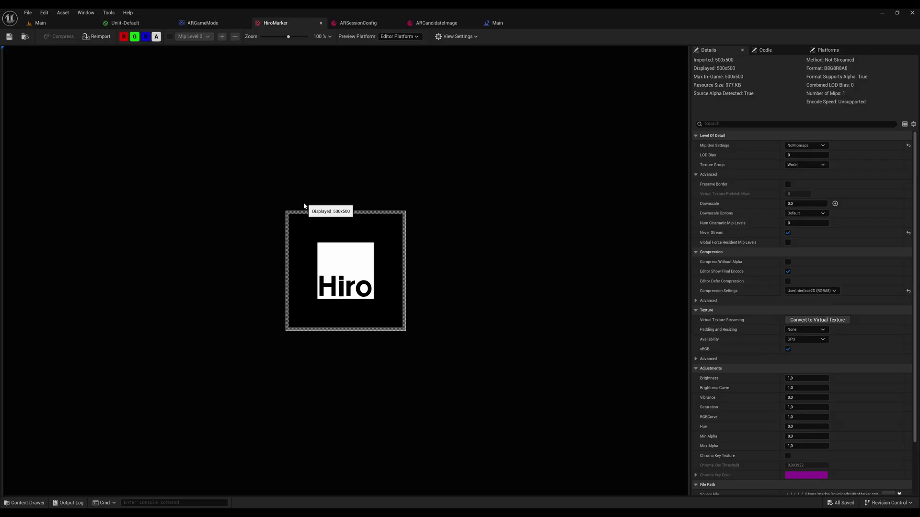
scroll(308, 277, up, 1)
scroll(309, 277, up, 5)
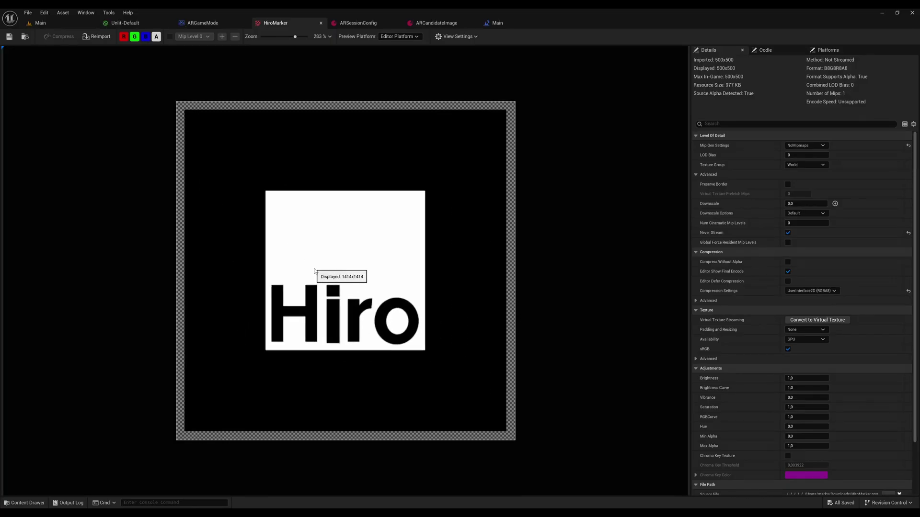
scroll(241, 172, up, 2)
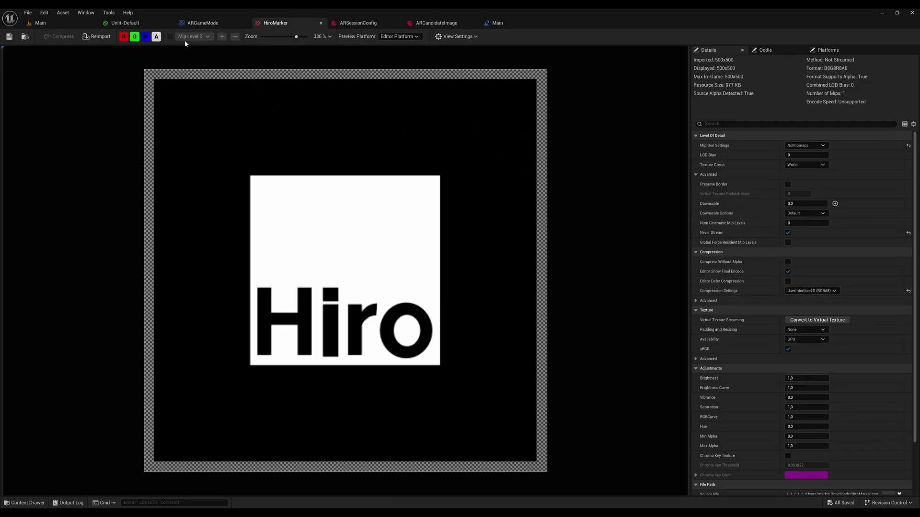
click(85, 26)
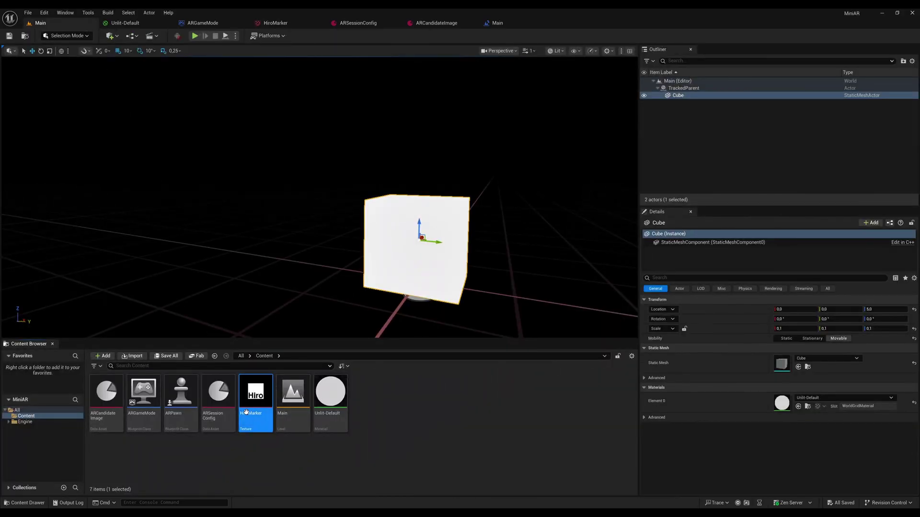
- Check the candidate texture assigned in ARCandidateImage and the Candidate Images entry in ARSessionConfig
double_click(115, 388)
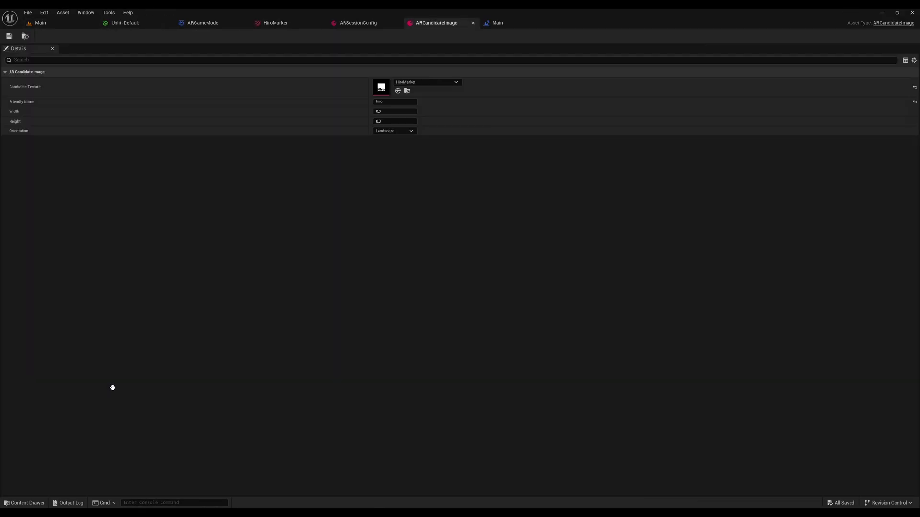
click(416, 82)
click(320, 177)
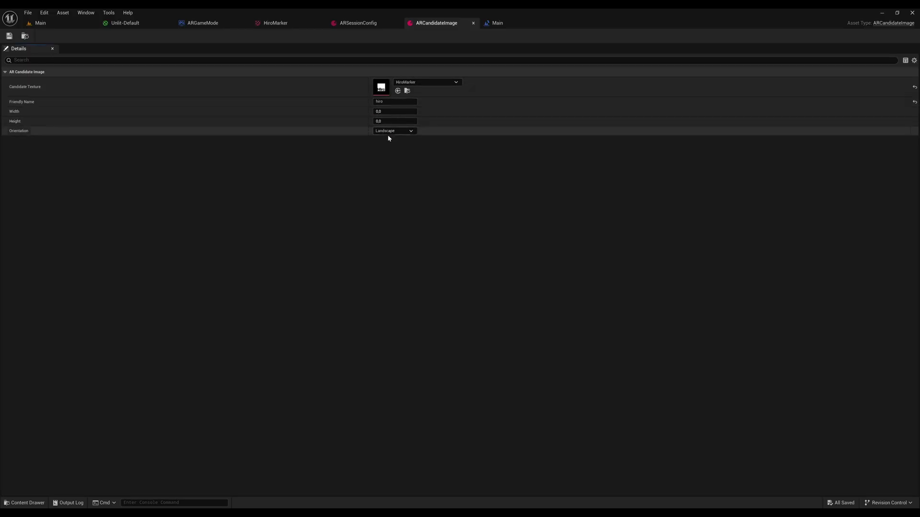
click(365, 24)
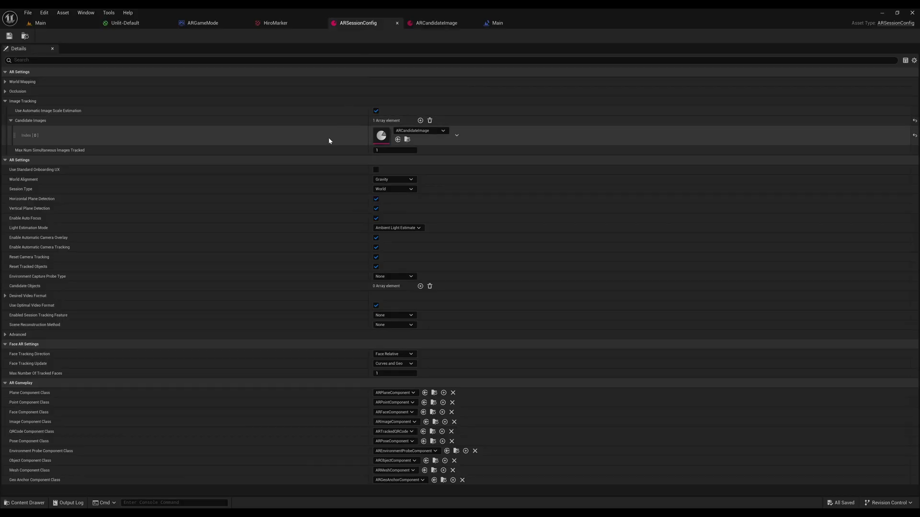
click(400, 133)
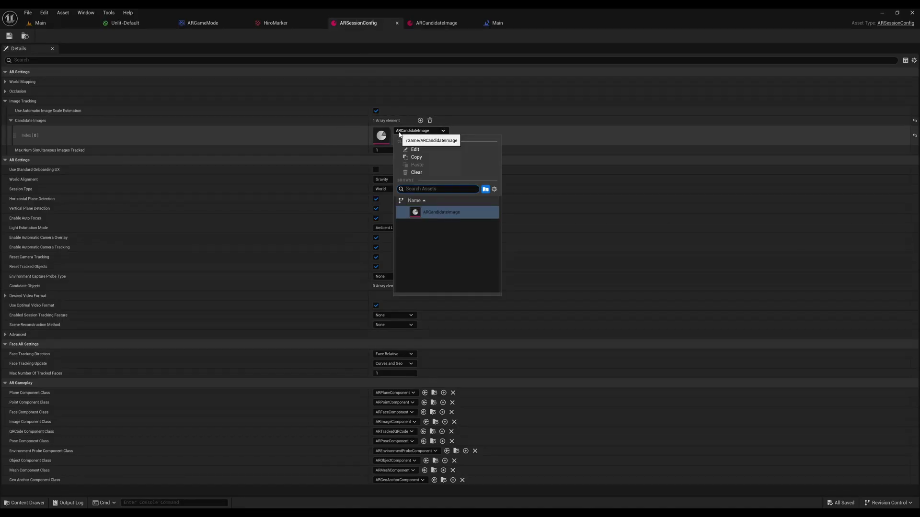
click(345, 135)
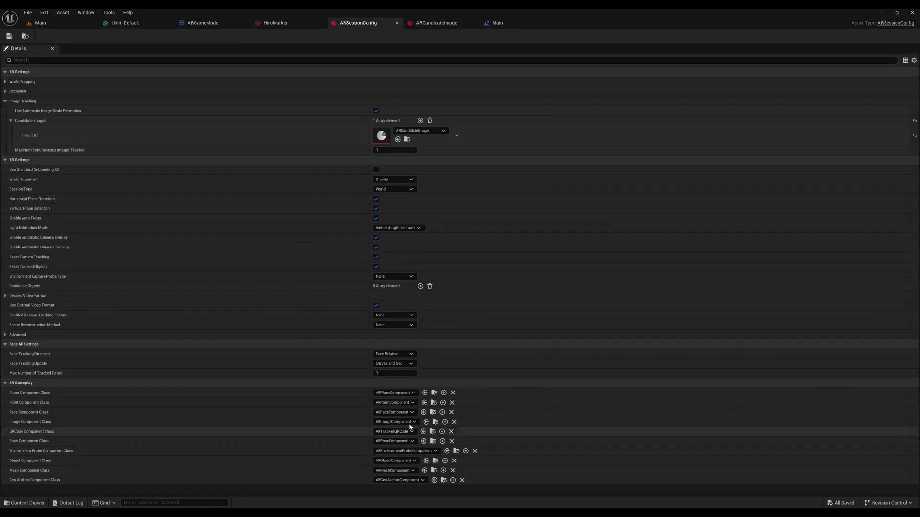
- Return to the Main level and check the devices and platforms available for launching the project
click(43, 24)
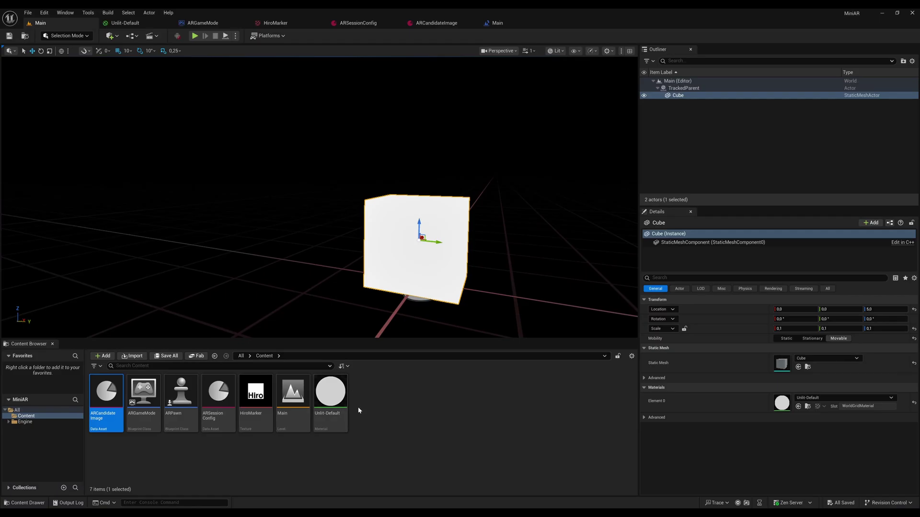
click(268, 36)
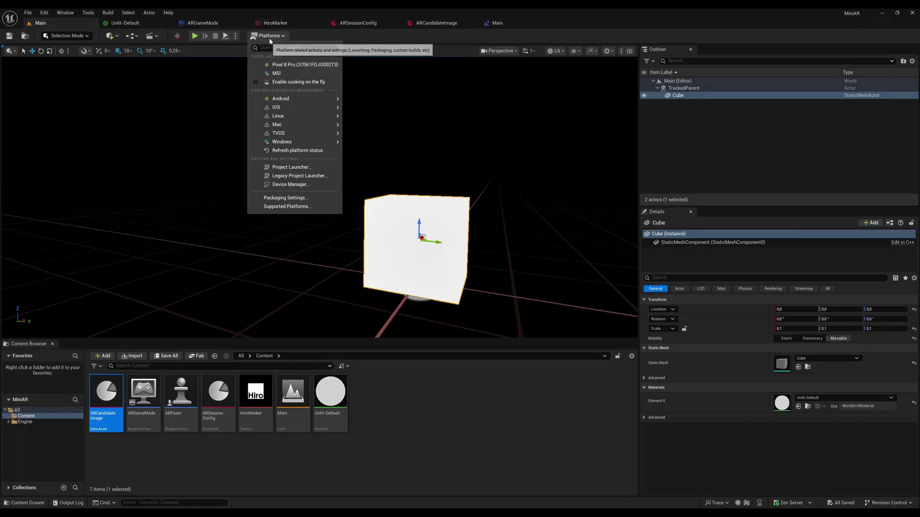
click(372, 38)
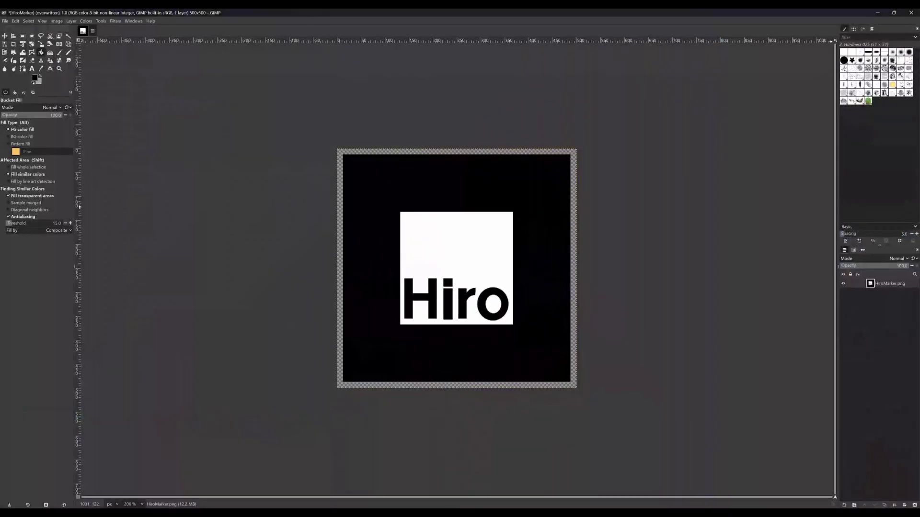
- Bring up the Pixel 8 Pro phone mirror and place it beside the Hiro marker image in GIMP to view the tracking
mouse_move(123, 512)
mouse_move(154, 514)
click(154, 480)
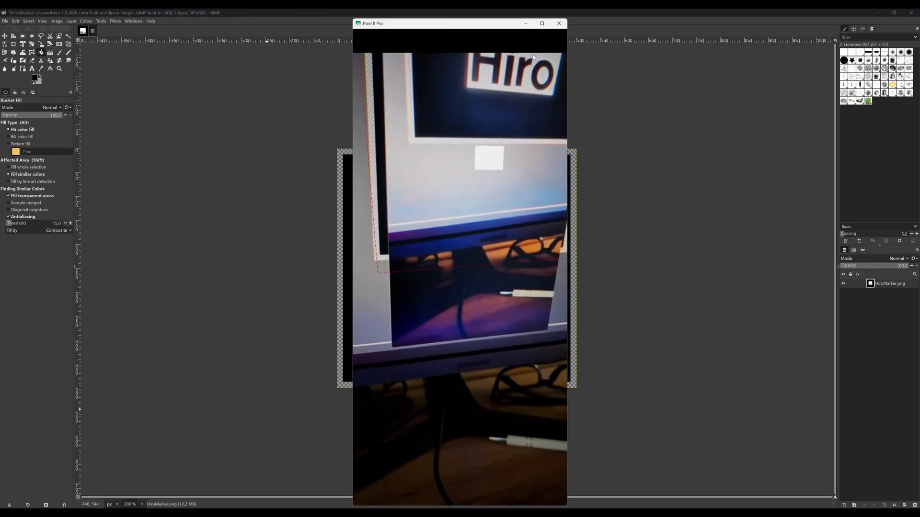
drag(443, 26, 722, 48)
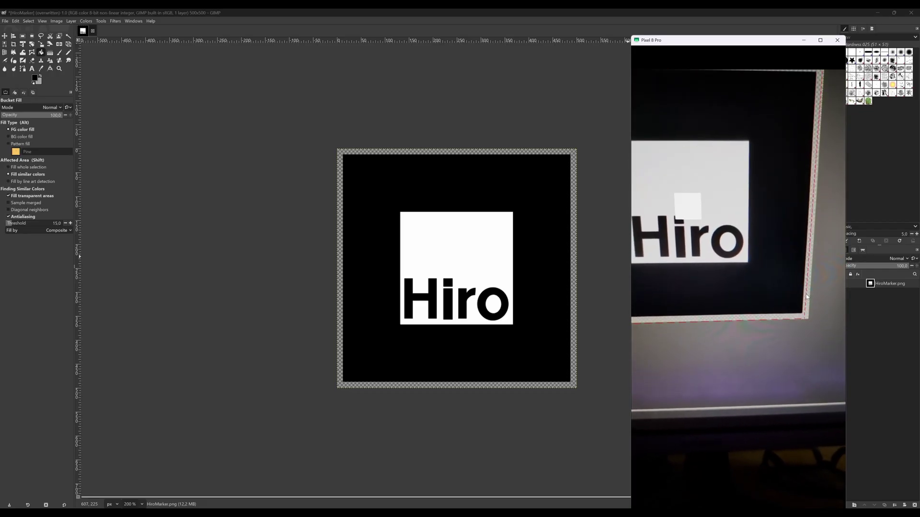
- Shift the GIMP window with the Hiro marker and the phone mirror apart to watch the tracking on a moved marker
click(561, 12)
drag(561, 12, 285, 31)
drag(710, 41, 747, 37)
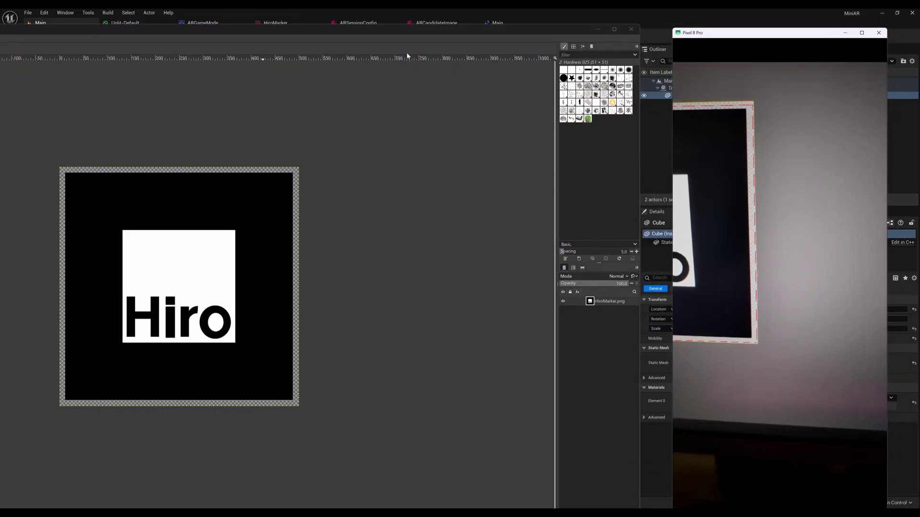
drag(350, 28, 374, 38)
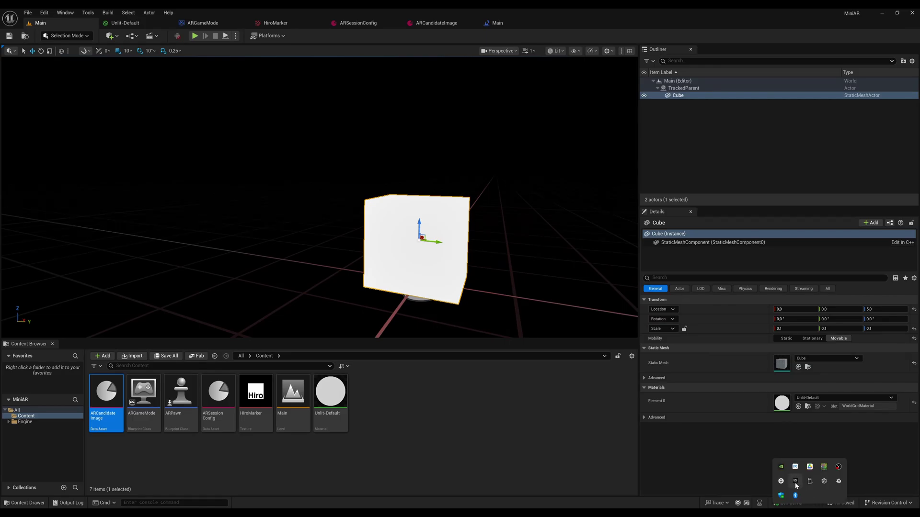
- In the Epic Games Launcher, check the Unreal Engine 5.6.0 installation options down to the target platforms and close them without applying
click(795, 482)
click(231, 231)
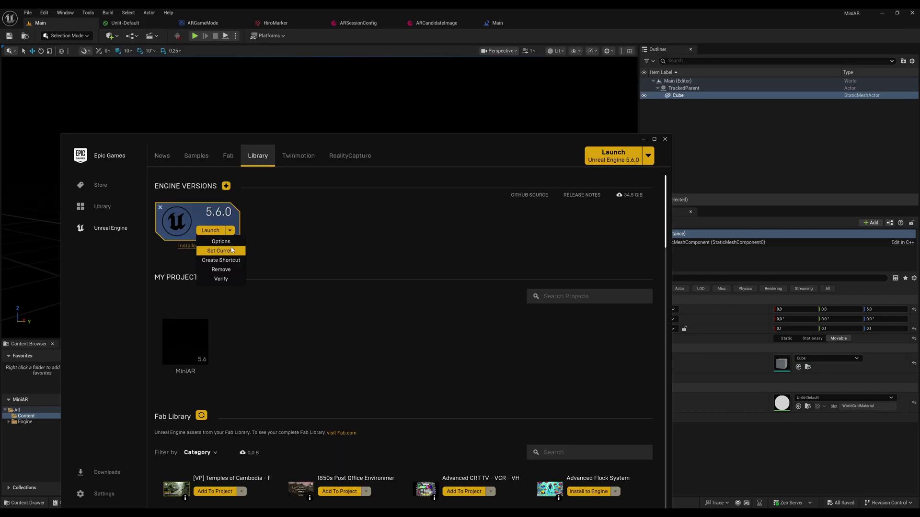
click(213, 241)
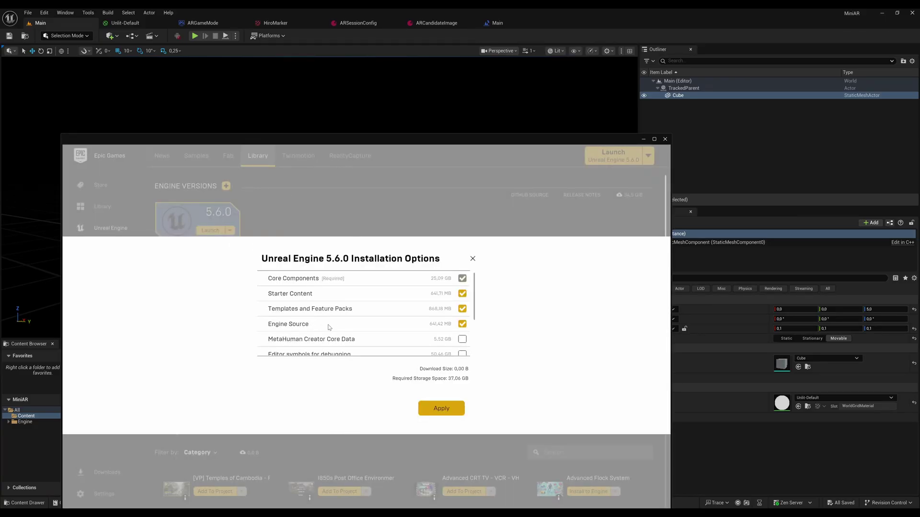
scroll(329, 328, down, 4)
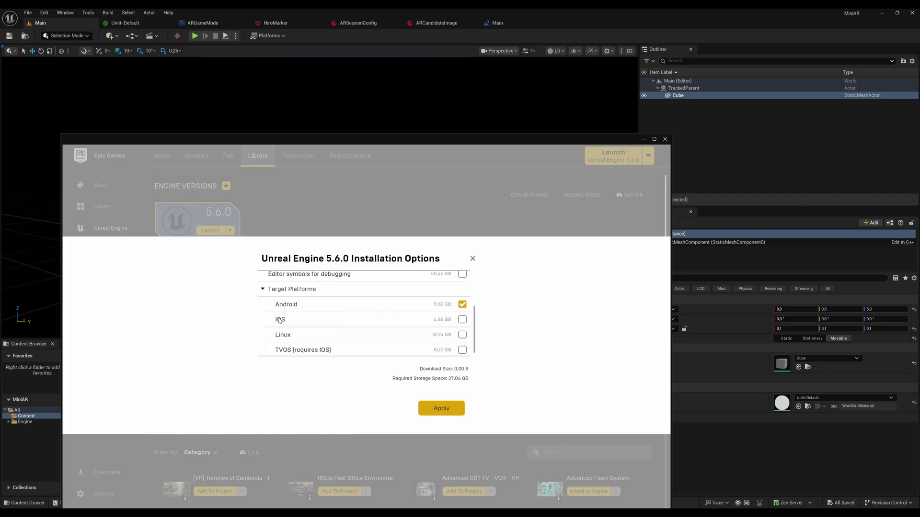
scroll(341, 321, up, 3)
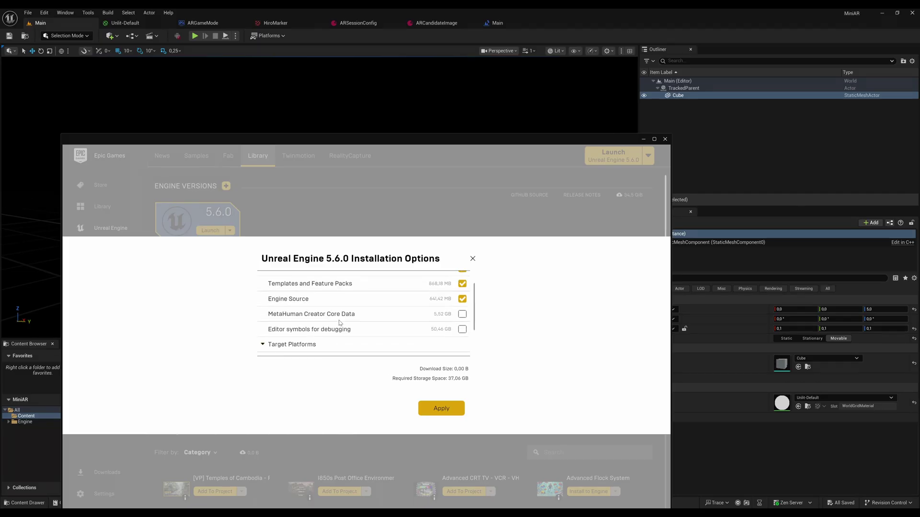
click(472, 259)
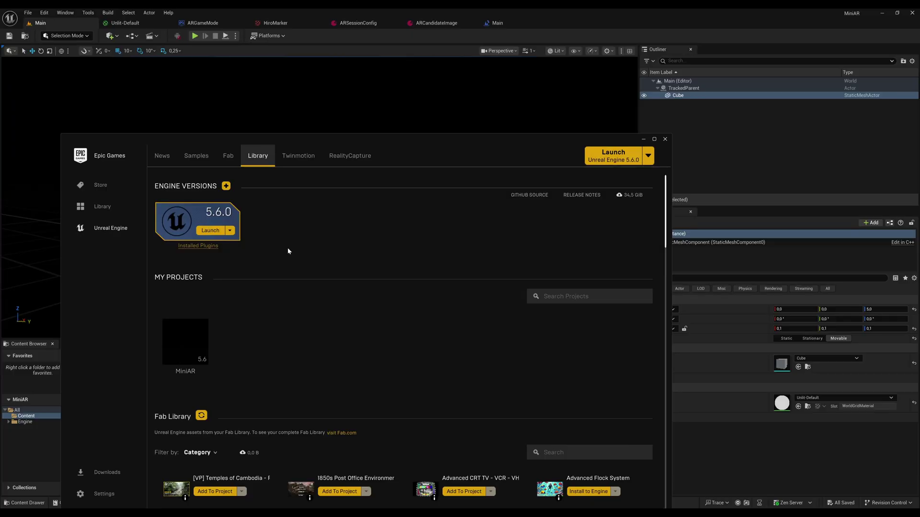